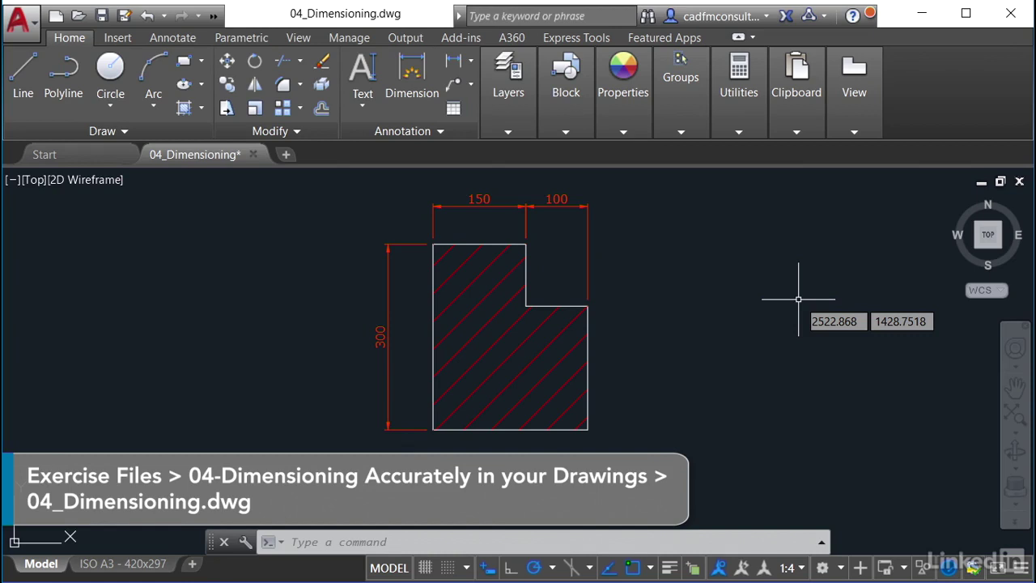
# Start and cancel DIM, then bring up the Annotate tab's dimension style and layer-override tools
pyautogui.write('dim')
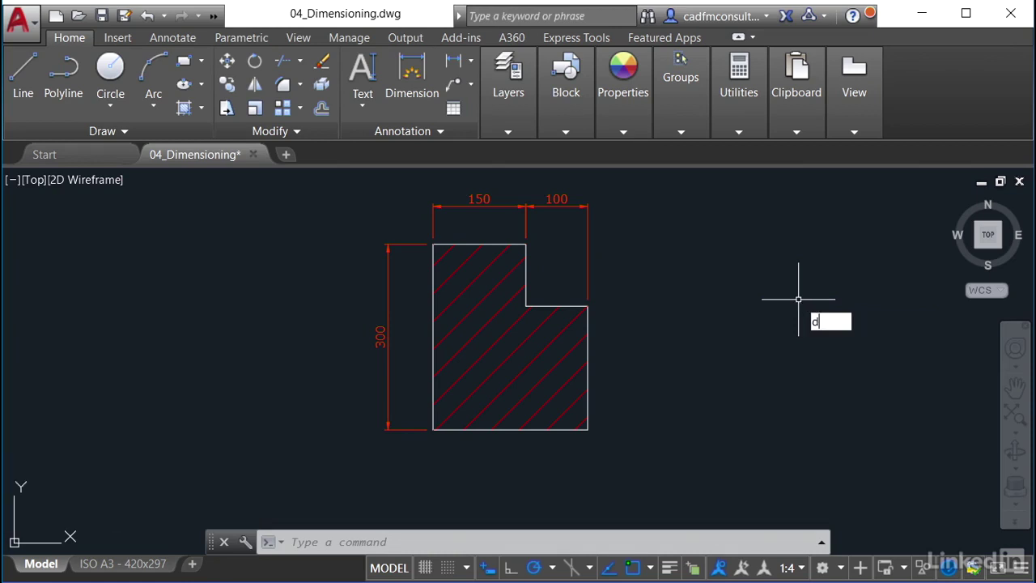
pyautogui.press('Return')
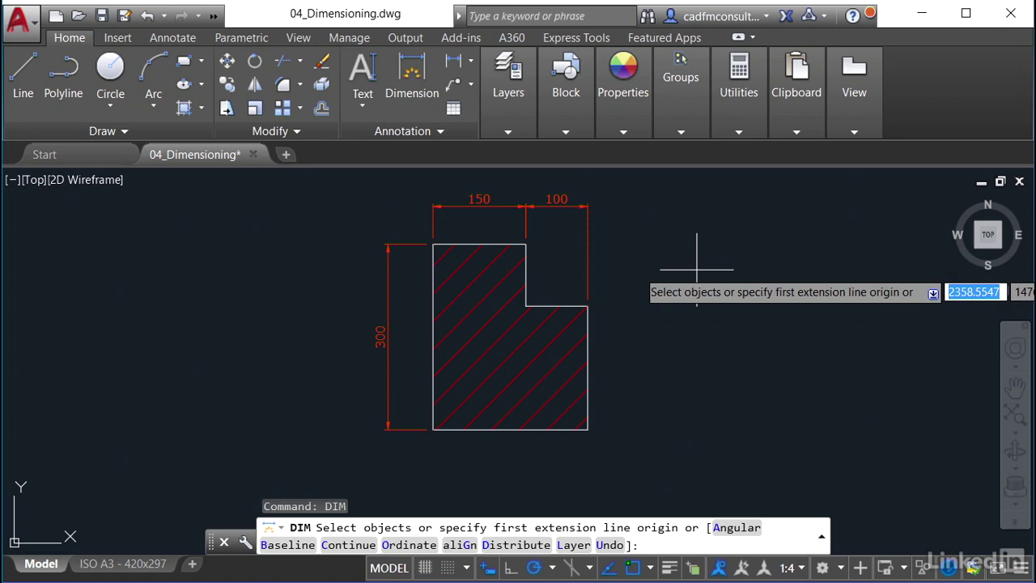
pyautogui.press('Escape')
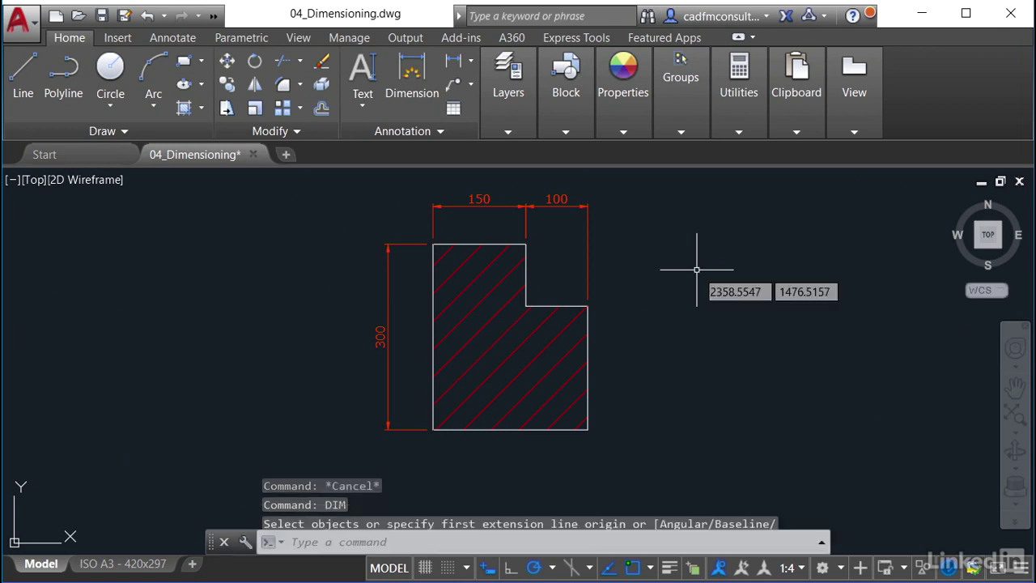
pyautogui.click(421, 100)
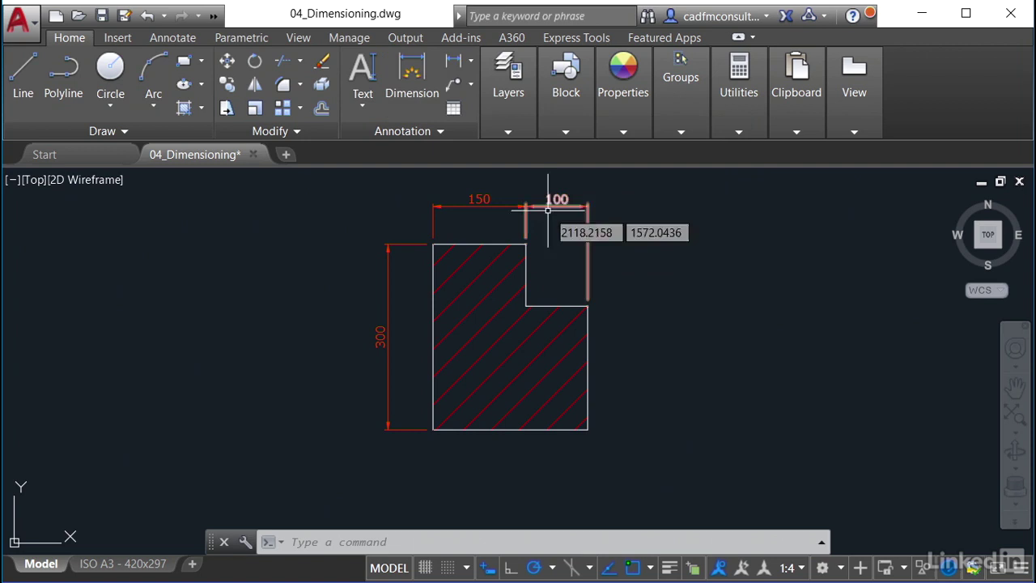
pyautogui.click(187, 38)
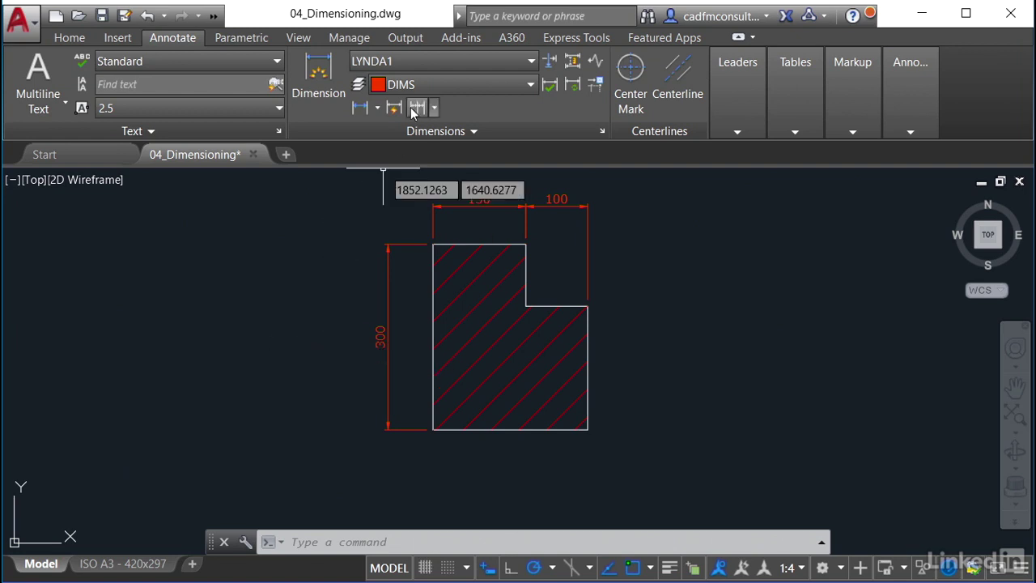
# Set the Dim Layer Override to DIMS and make OBJECTS the current layer
pyautogui.click(454, 90)
pyautogui.click(410, 177)
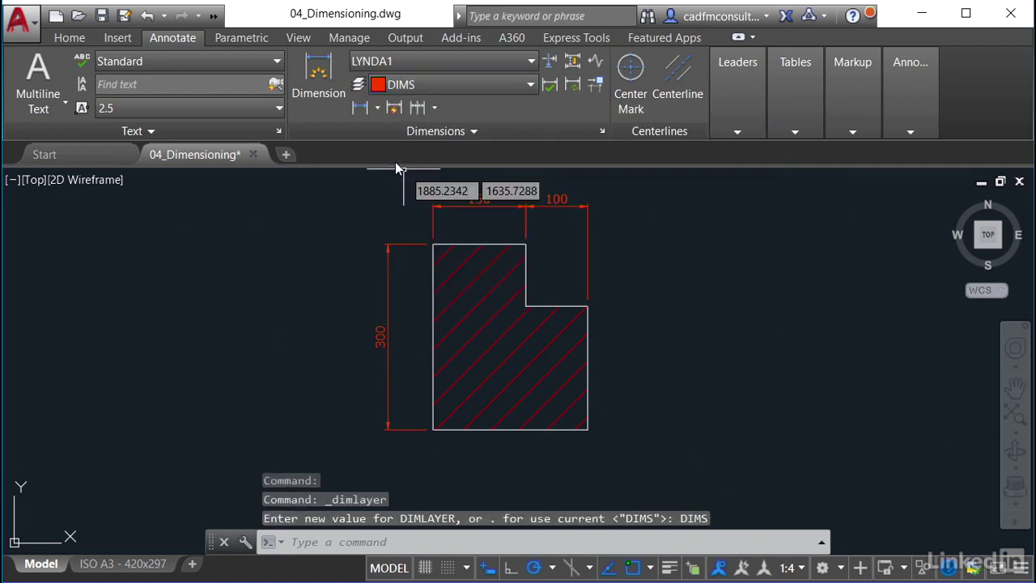
pyautogui.click(70, 40)
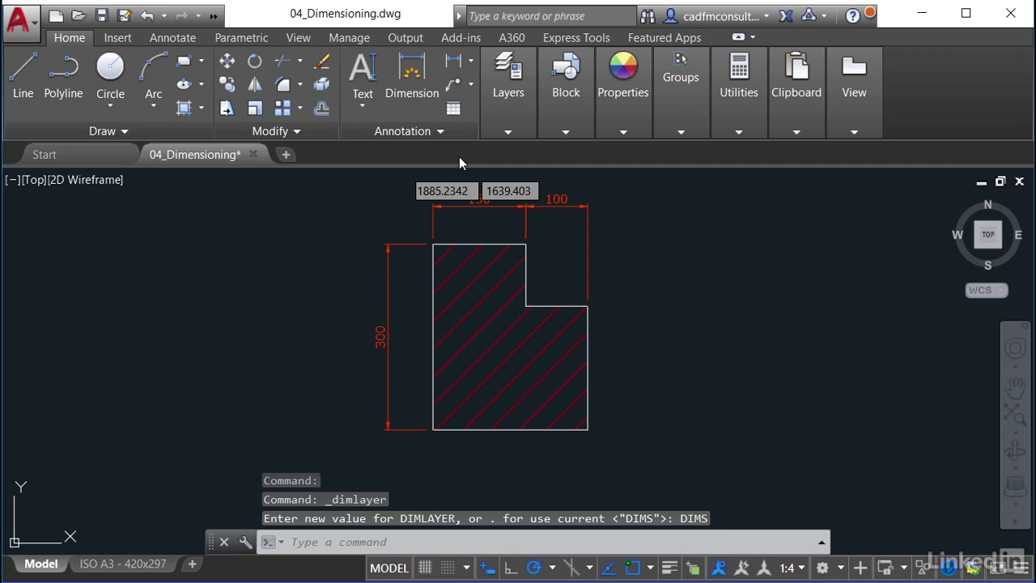
pyautogui.click(508, 131)
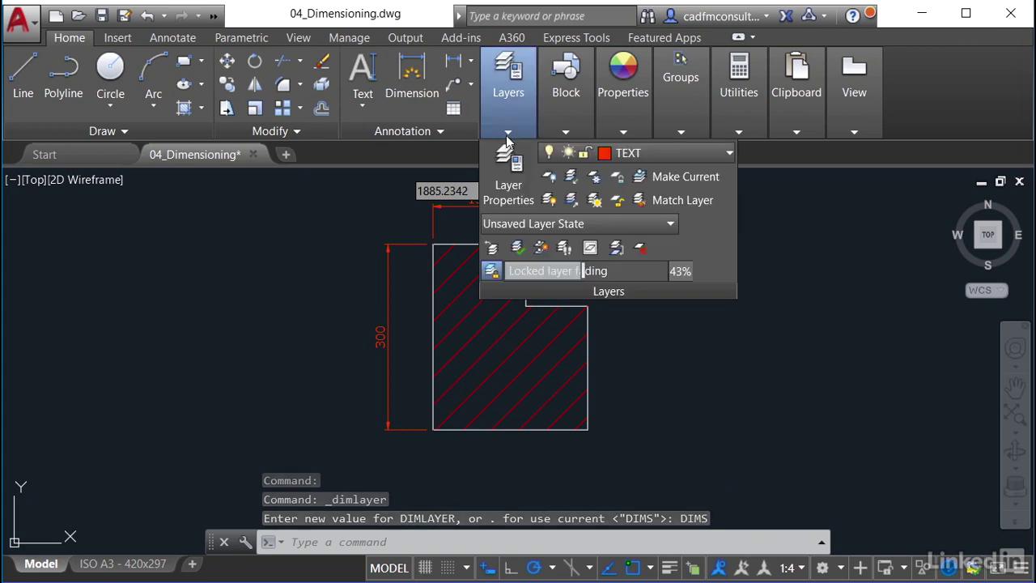
pyautogui.click(713, 154)
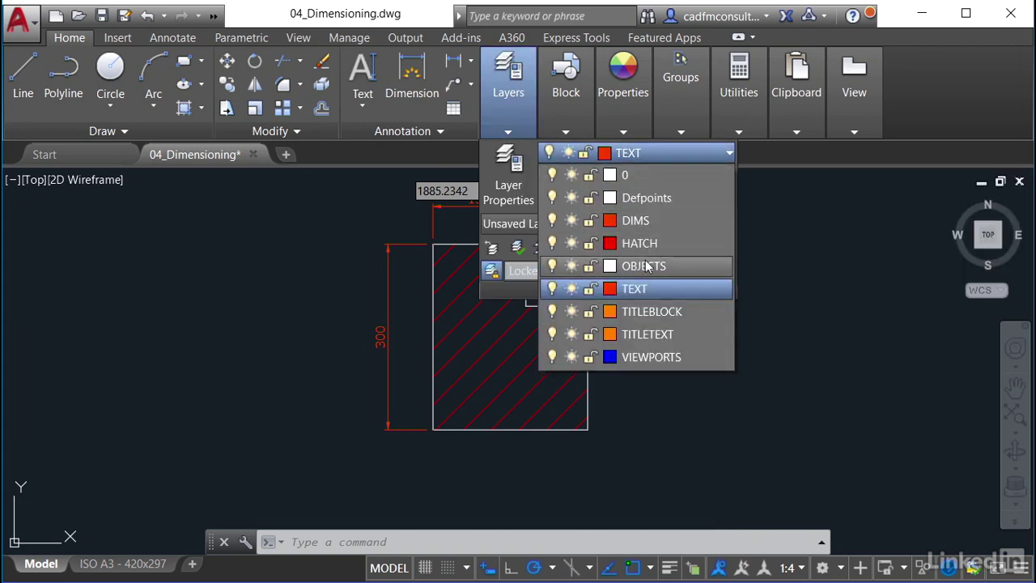
pyautogui.click(648, 265)
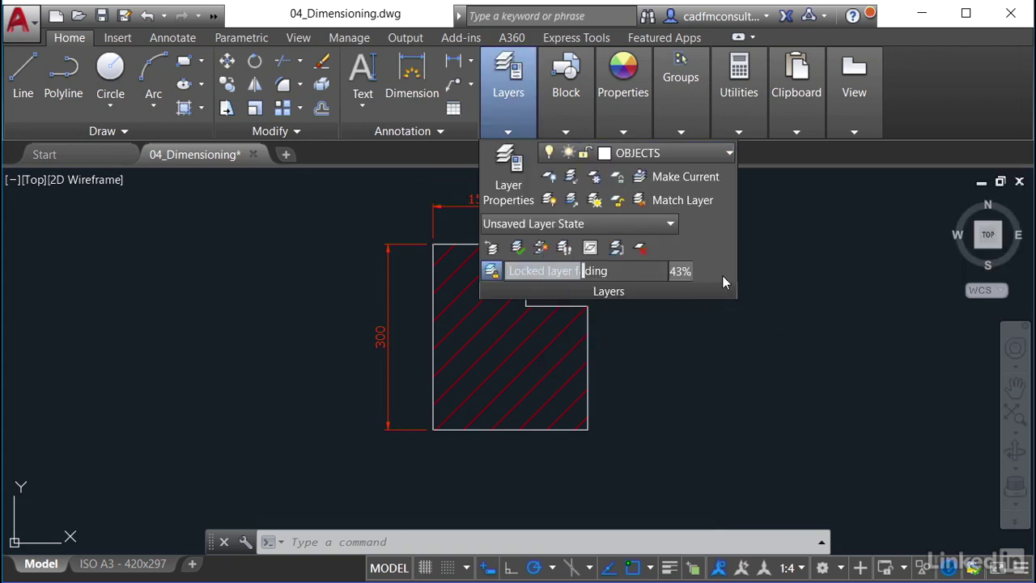
pyautogui.click(181, 41)
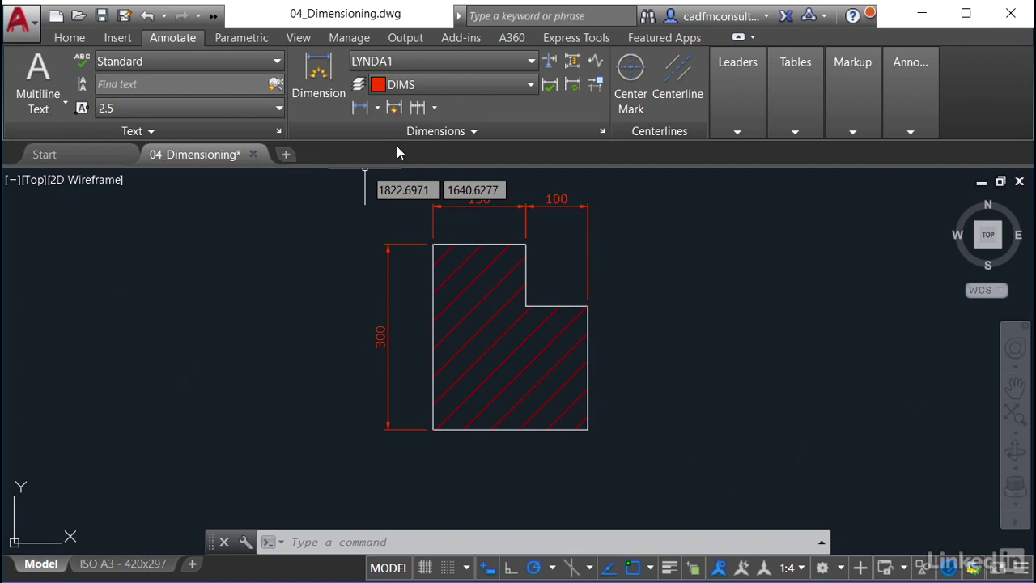
# Add a 200 linear dimension to the profile's right vertical edge, placed to its right
pyautogui.click(316, 96)
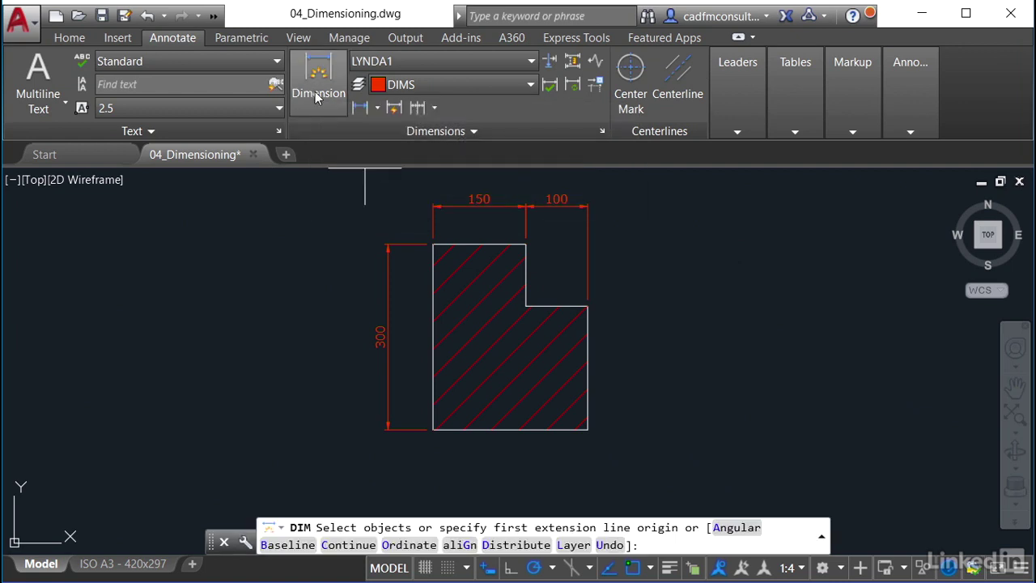
pyautogui.click(588, 347)
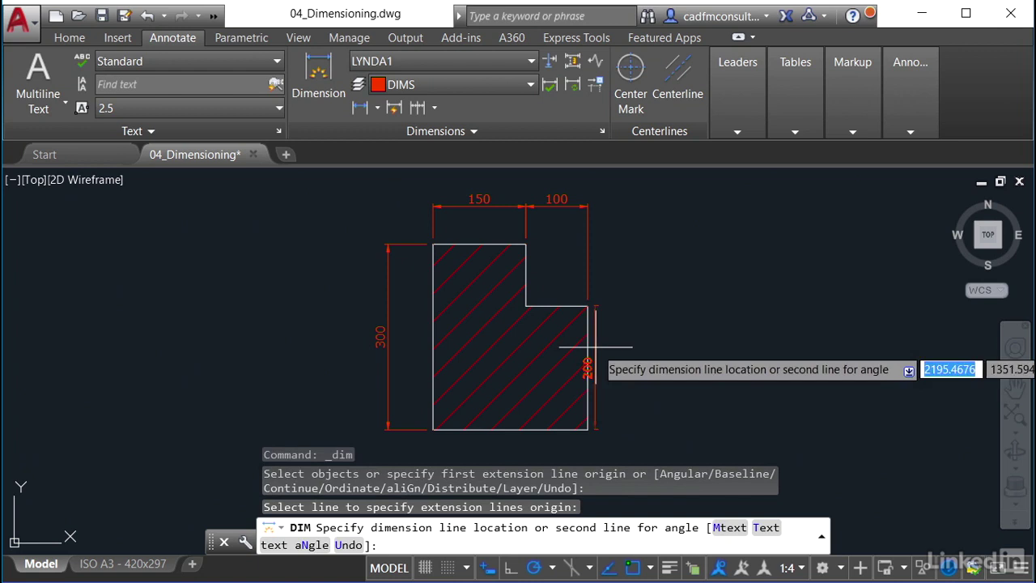
pyautogui.click(642, 346)
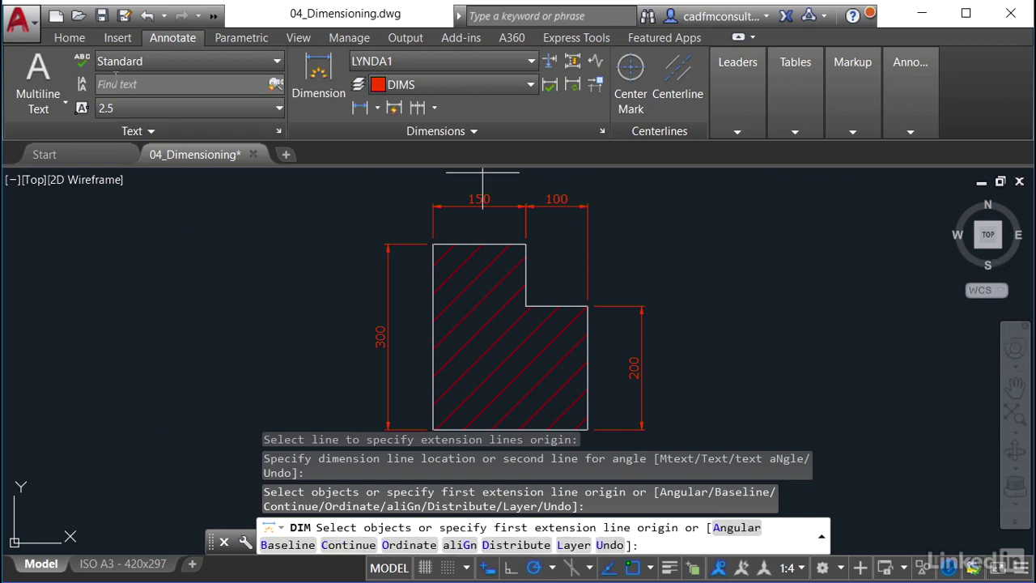
# Draw a Center, Radius circle to the left of the hatched L-shaped profile
pyautogui.click(70, 41)
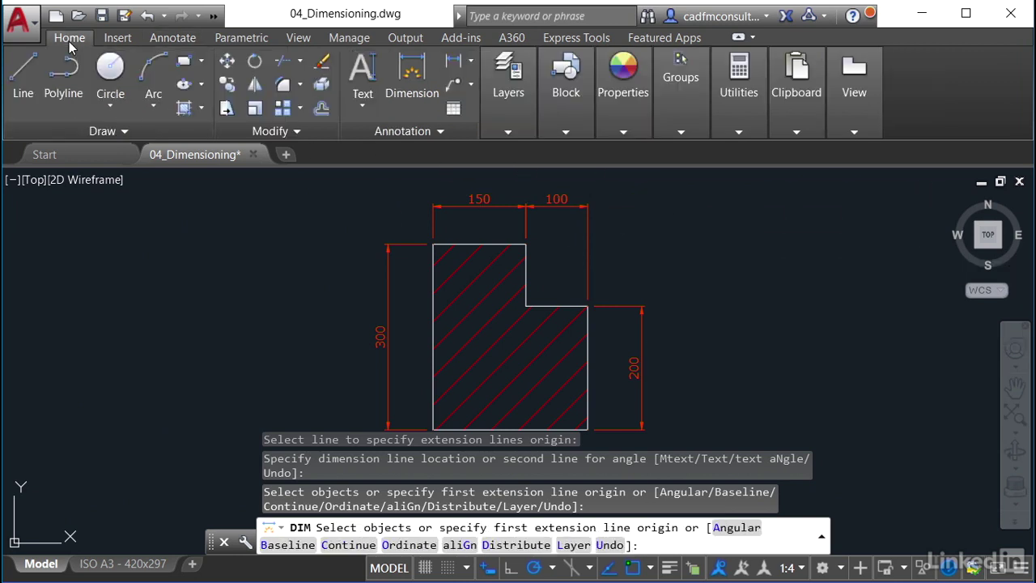
pyautogui.click(108, 107)
pyautogui.click(128, 141)
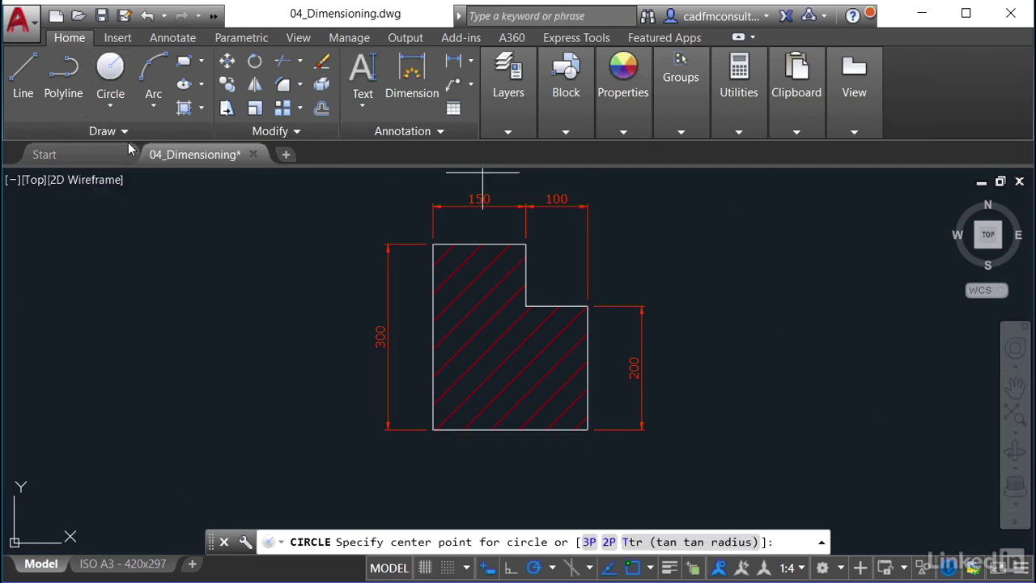
pyautogui.click(184, 340)
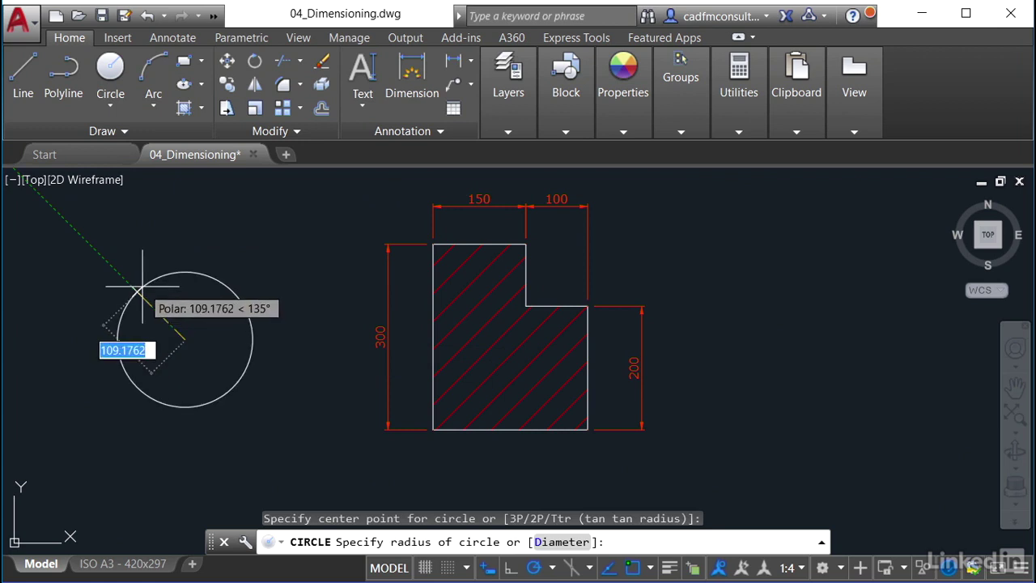
pyautogui.click(137, 292)
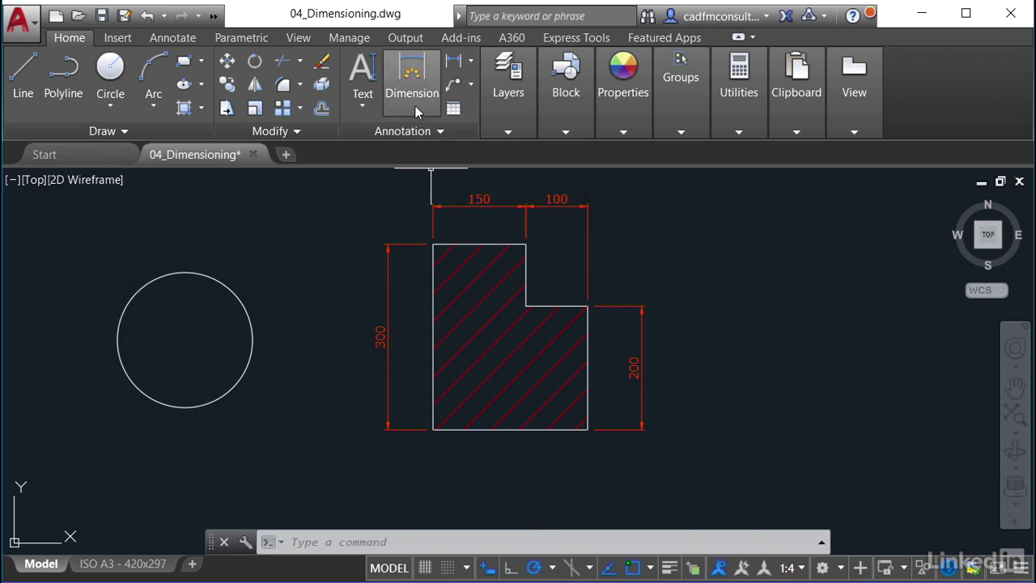
# Dimension the circle's diameter as Ø218, with the text placed above and to the right
pyautogui.click(414, 91)
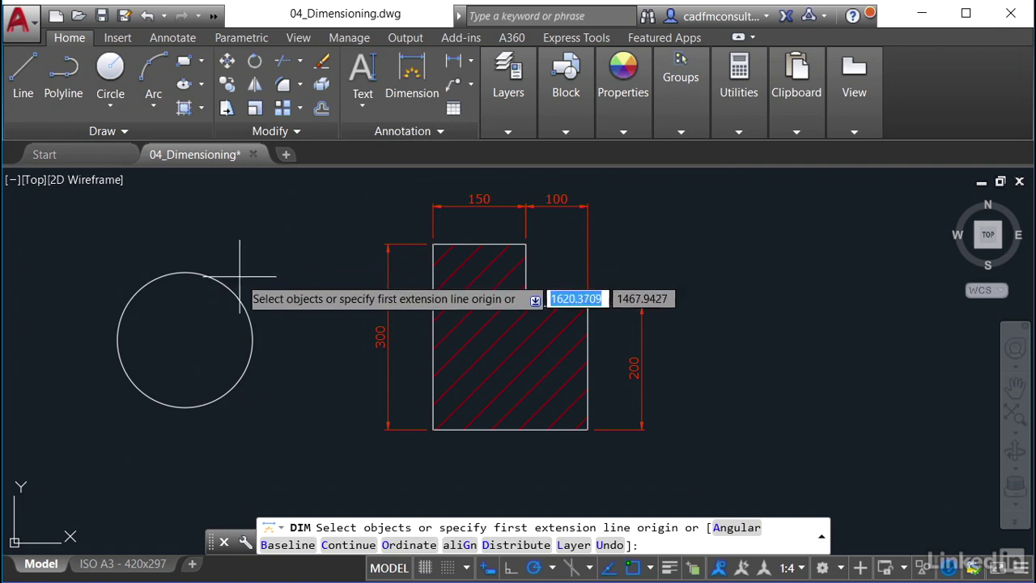
pyautogui.moveTo(235, 290)
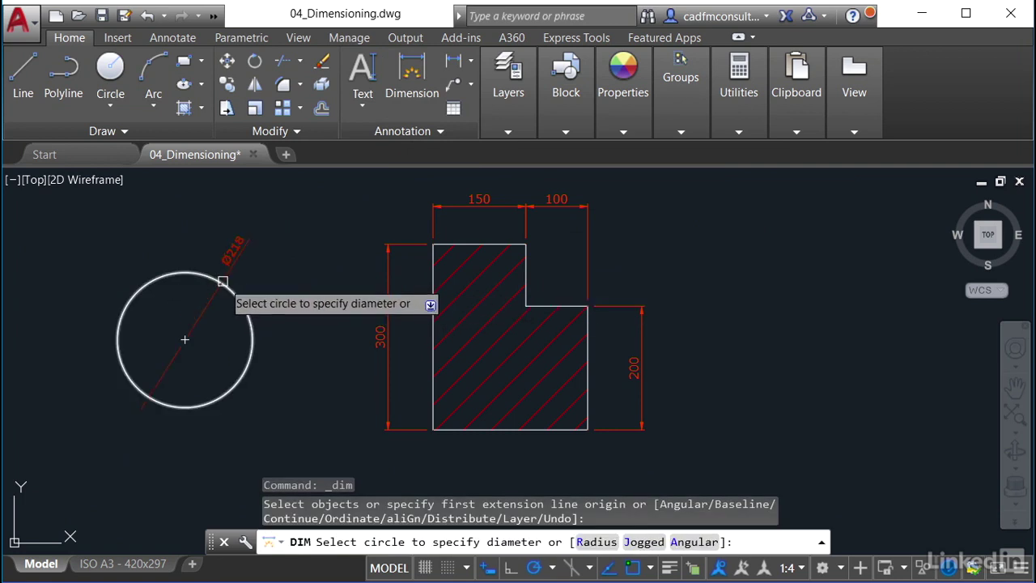
pyautogui.click(223, 281)
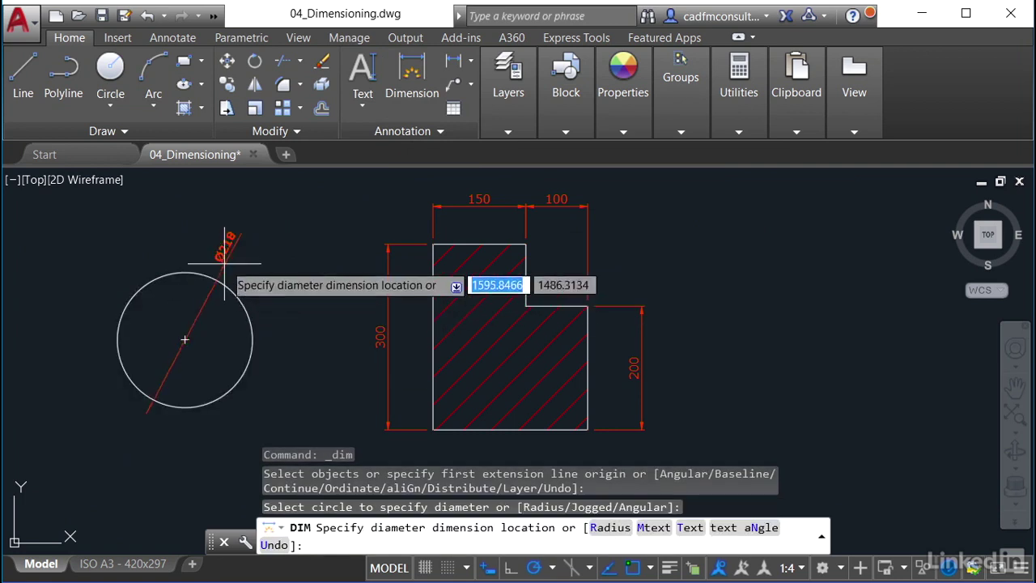
pyautogui.click(238, 216)
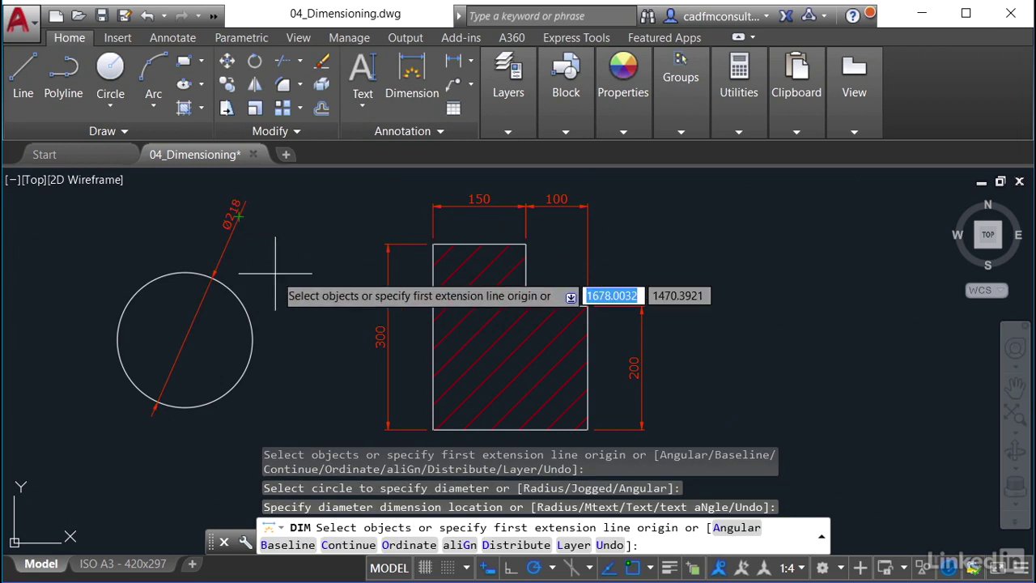
pyautogui.rightClick(318, 273)
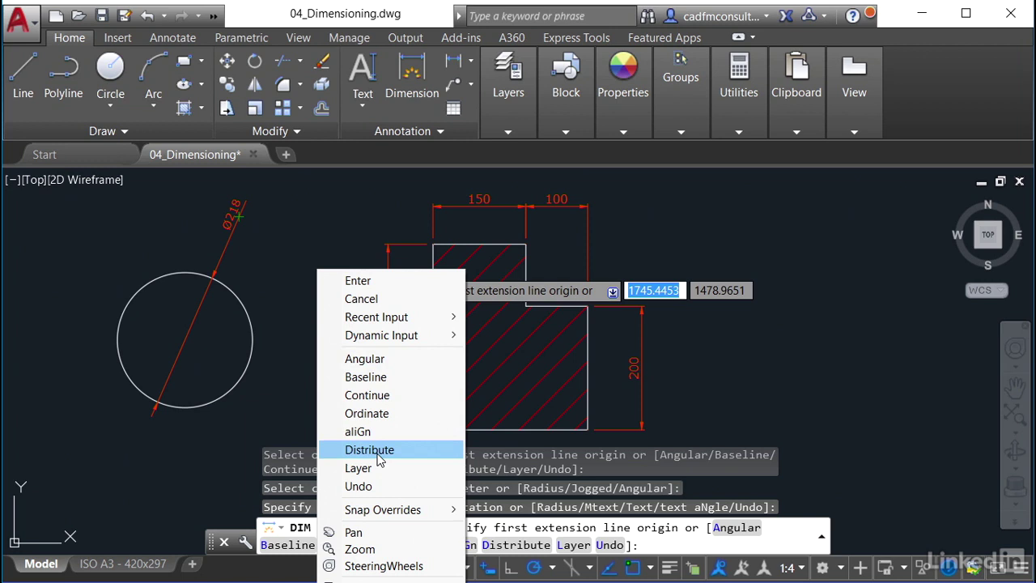
# Switch DIM to Radius and place an R109 radius dimension at the circle's upper left
pyautogui.press('Escape')
pyautogui.press('Escape')
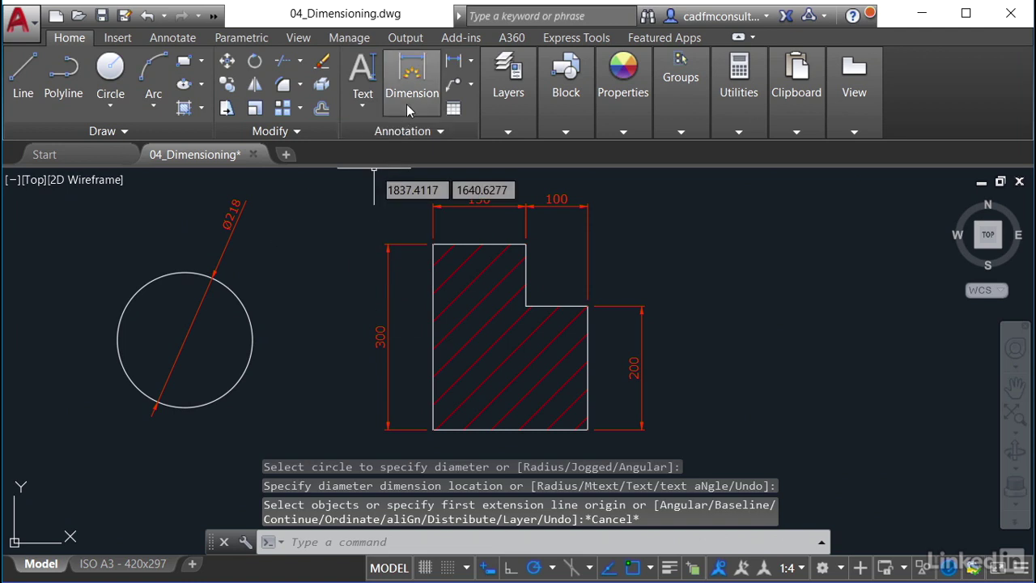
pyautogui.click(412, 77)
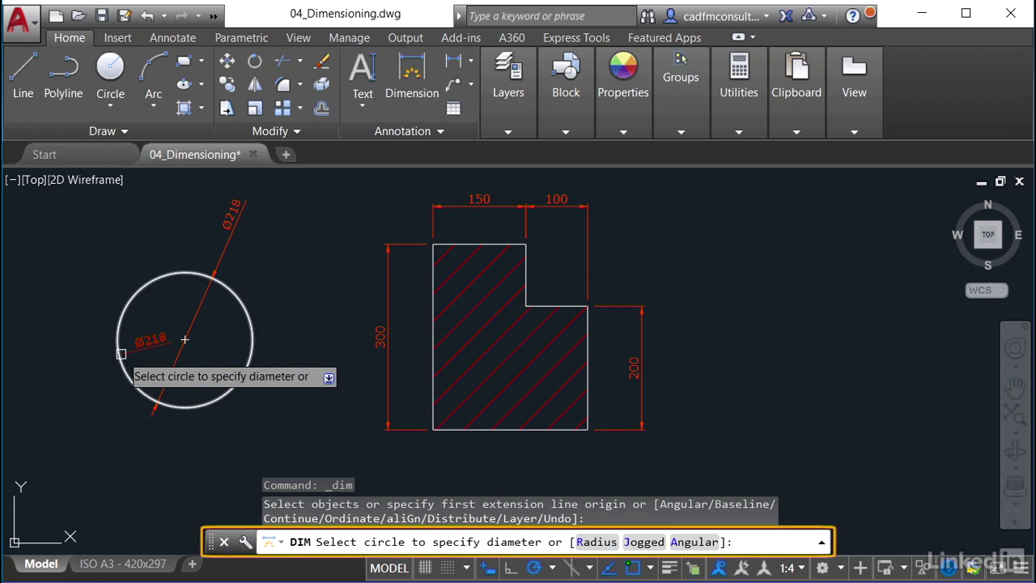
pyautogui.rightClick(122, 355)
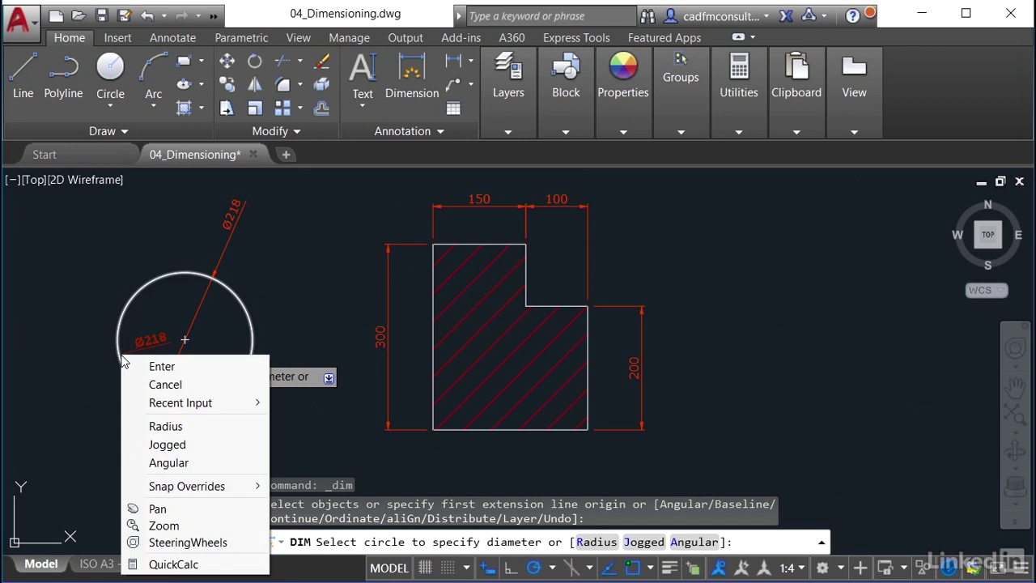
pyautogui.click(162, 426)
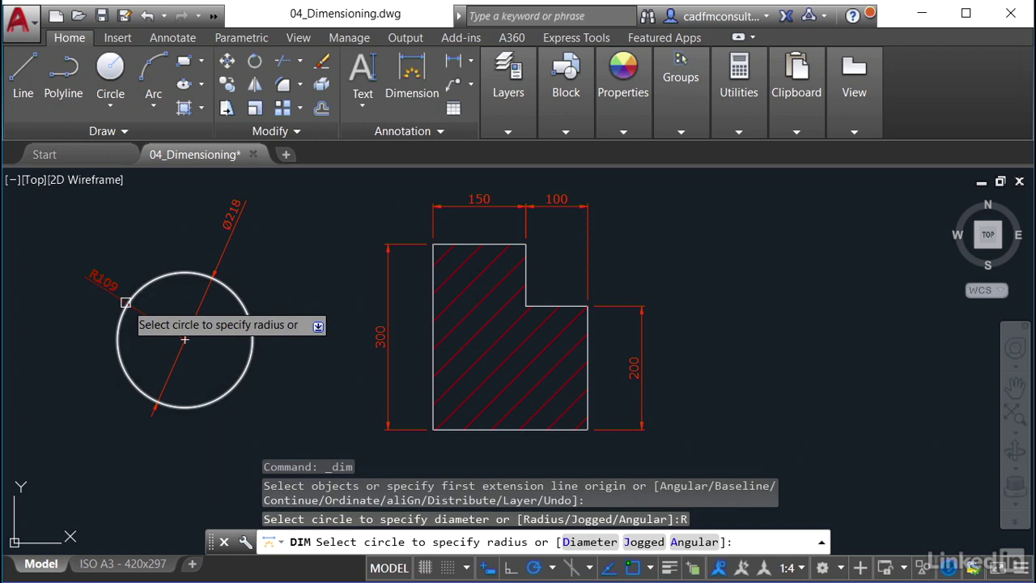
pyautogui.click(126, 302)
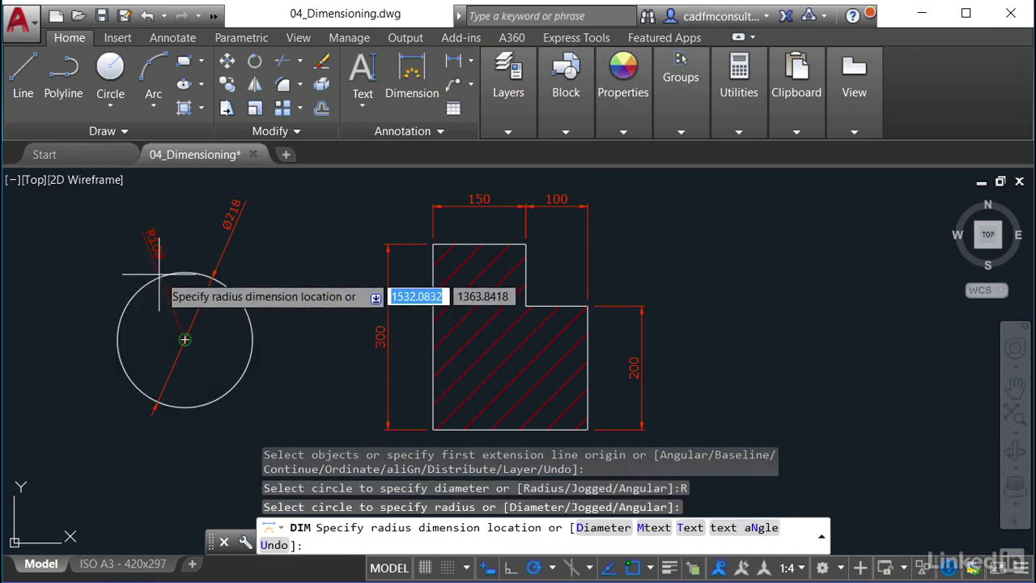
pyautogui.click(104, 276)
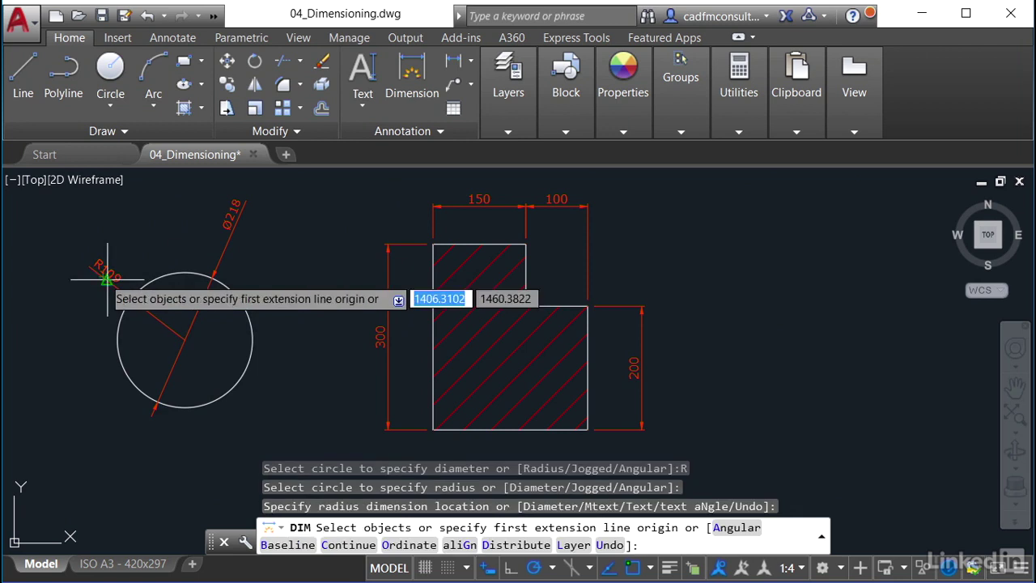
pyautogui.press('Escape')
pyautogui.press('Escape')
pyautogui.press('Escape')
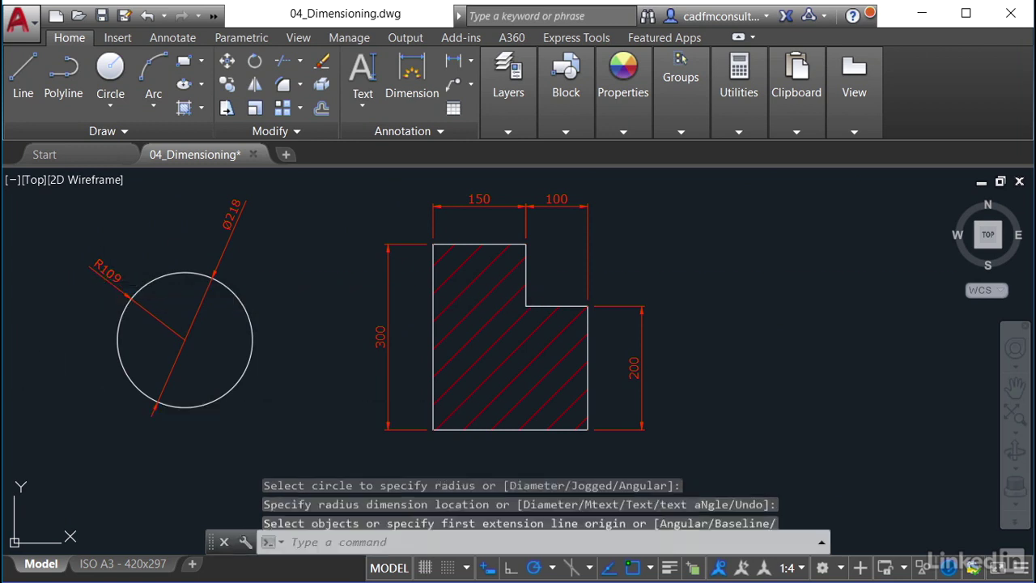